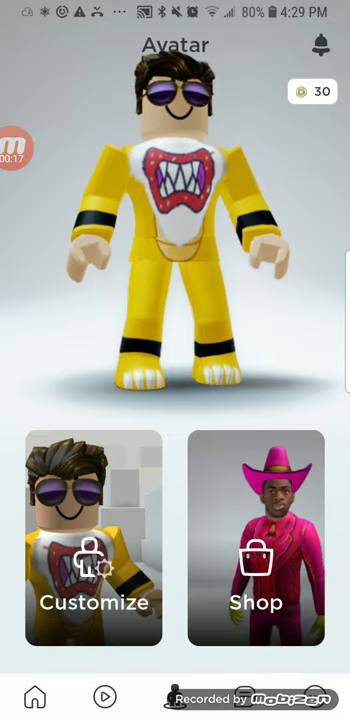
Rotate the avatar to view its green back shell, side profile and yellow-suited front, then go to Friends.
{"action": "left_click_drag", "start_coordinate": [120, 230], "coordinate": [250, 230]}
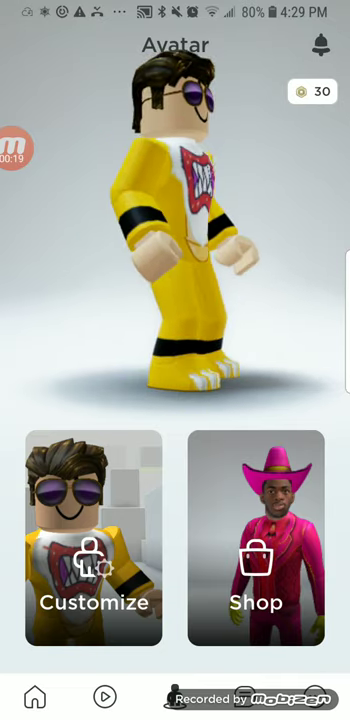
{"action": "left_click_drag", "start_coordinate": [120, 230], "coordinate": [250, 230]}
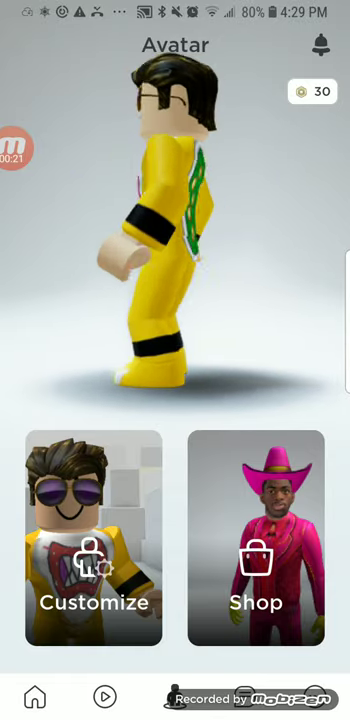
{"action": "left_click_drag", "start_coordinate": [120, 230], "coordinate": [250, 230]}
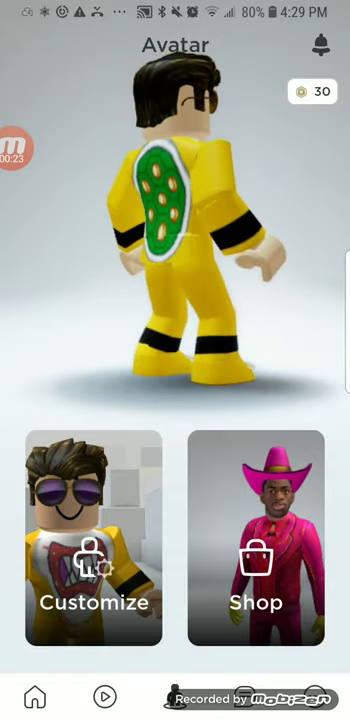
{"action": "left_click_drag", "start_coordinate": [120, 230], "coordinate": [250, 230]}
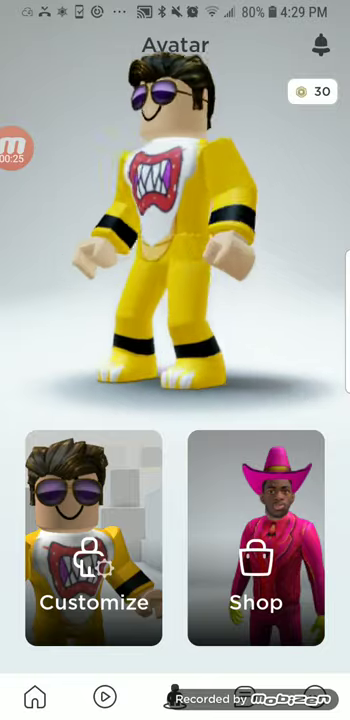
{"action": "left_click_drag", "start_coordinate": [120, 230], "coordinate": [220, 230]}
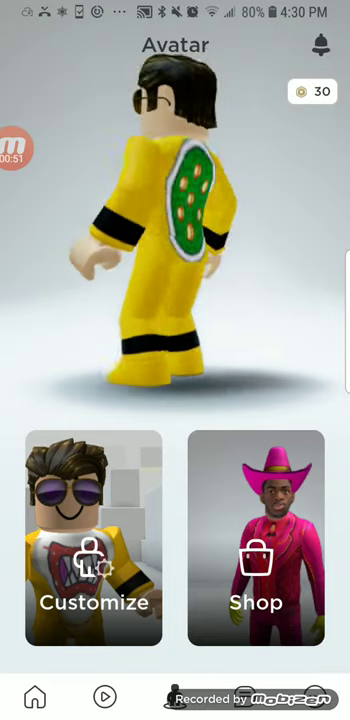
{"action": "left_click", "coordinate": [12, 150]}
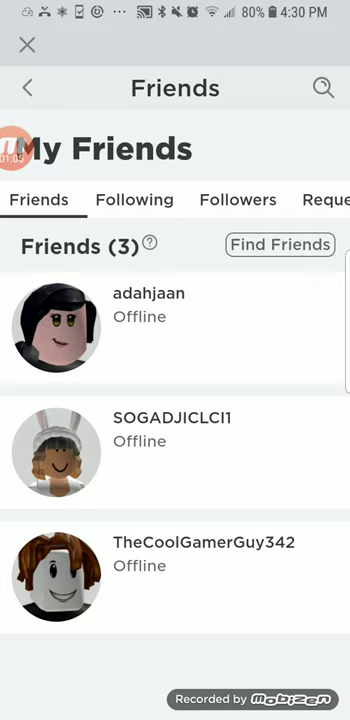
Review the Friends (3) list showing three offline friends.
{"action": "left_click", "coordinate": [12, 148]}
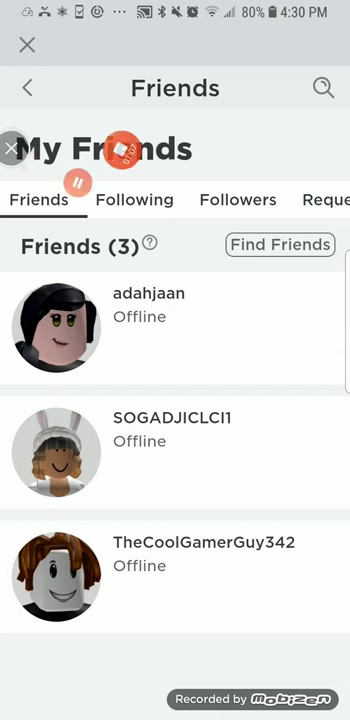
Open a friend's profile, read through its About section, then start a new search.
{"action": "left_click", "coordinate": [149, 305]}
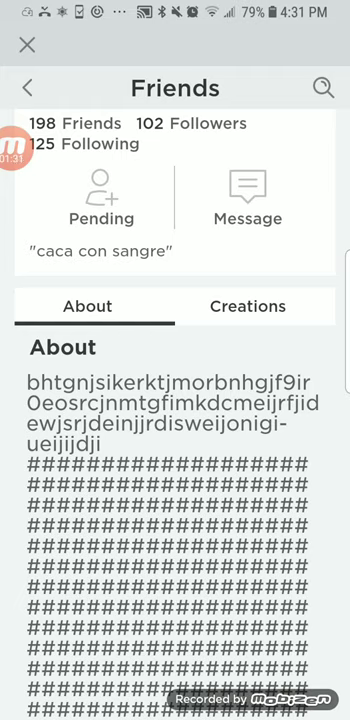
{"action": "scroll", "coordinate": [175, 450], "scroll_direction": "down", "scroll_amount": 1}
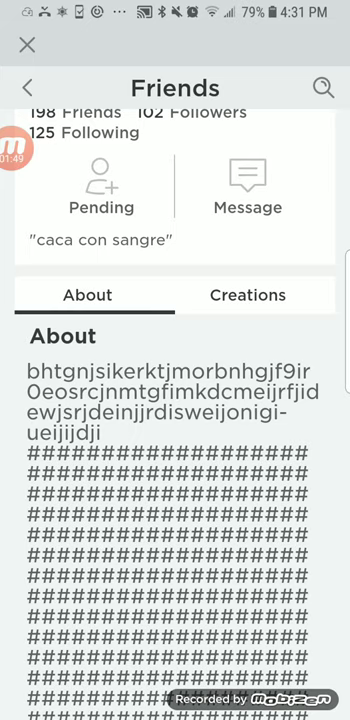
{"action": "scroll", "coordinate": [175, 400], "scroll_direction": "down", "scroll_amount": 5}
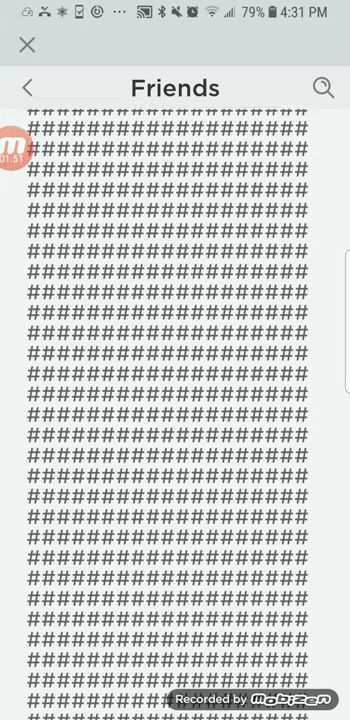
{"action": "scroll", "coordinate": [175, 400], "scroll_direction": "down", "scroll_amount": 5}
{"action": "scroll", "coordinate": [175, 400], "scroll_direction": "up", "scroll_amount": 5}
{"action": "scroll", "coordinate": [175, 400], "scroll_direction": "down", "scroll_amount": 5}
{"action": "scroll", "coordinate": [175, 400], "scroll_direction": "up", "scroll_amount": 5}
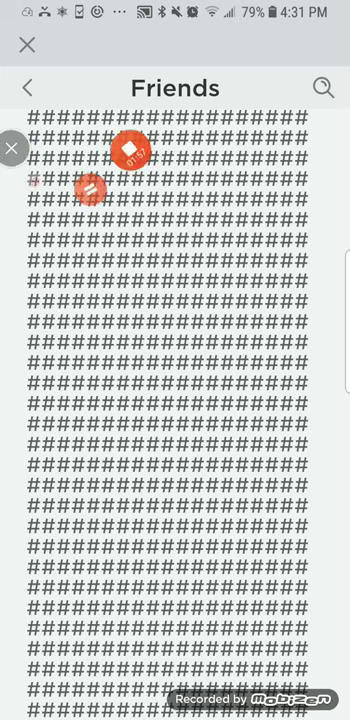
{"action": "left_click", "coordinate": [323, 88]}
{"action": "type", "text": "B"}
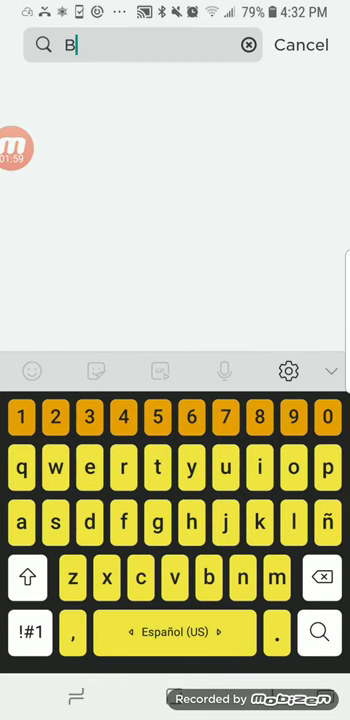
{"action": "type", "text": "owser "}
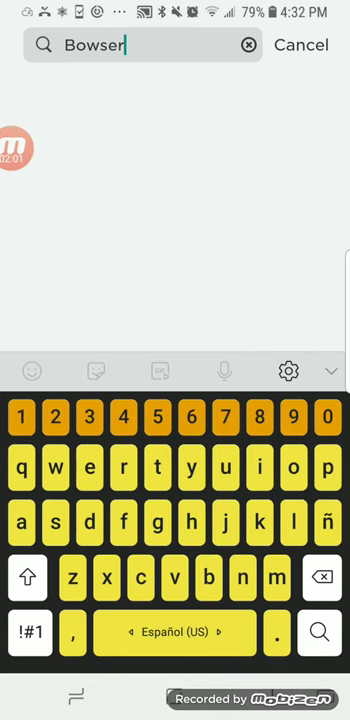
{"action": "type", "text": "kr"}
Search games for 'Bowser jr' and open the Bowser Jr. Boss fight details panel.
{"action": "key", "text": "BackSpace"}
{"action": "key", "text": "BackSpace"}
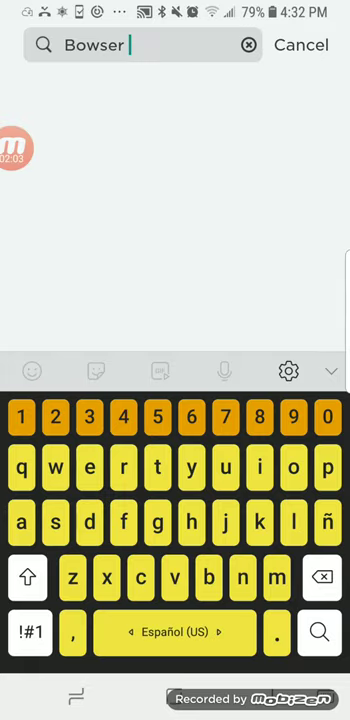
{"action": "type", "text": "jr"}
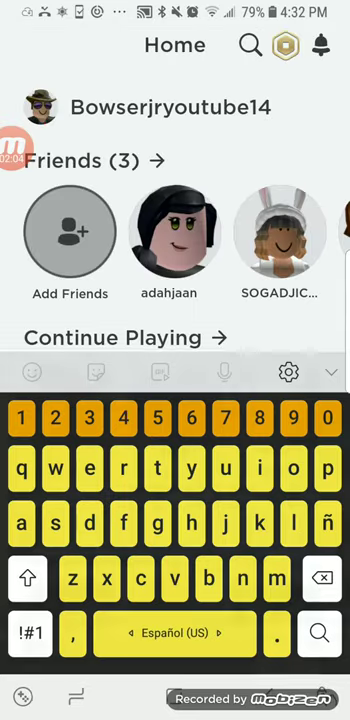
{"action": "key", "text": "Return"}
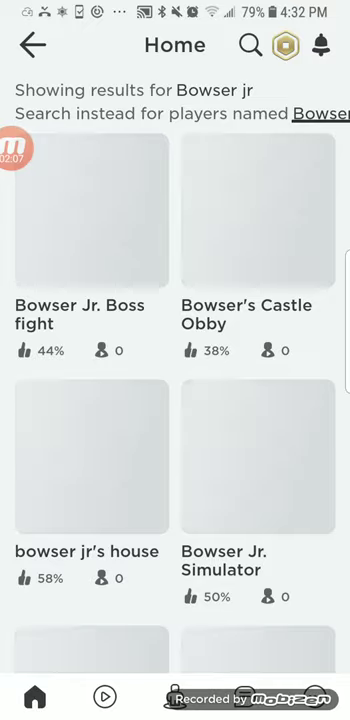
{"action": "left_click", "coordinate": [91, 455]}
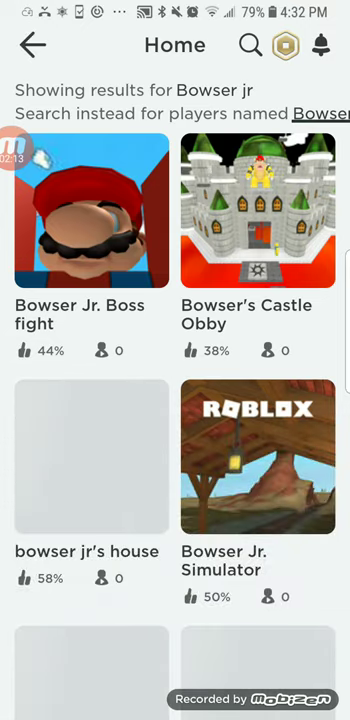
{"action": "left_click", "coordinate": [91, 230]}
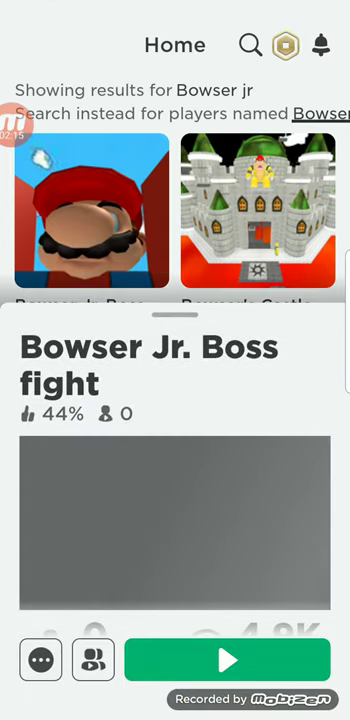